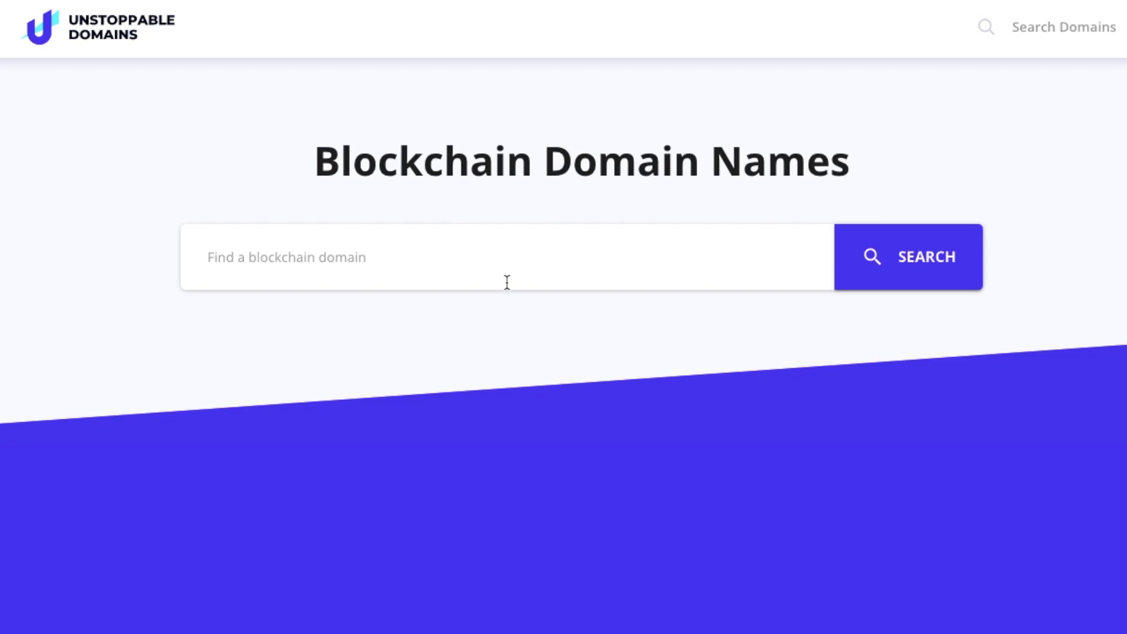
# Step: Search for the blockchain domain name 'everybithelpdemo'
pyautogui.write('everybithelpde')
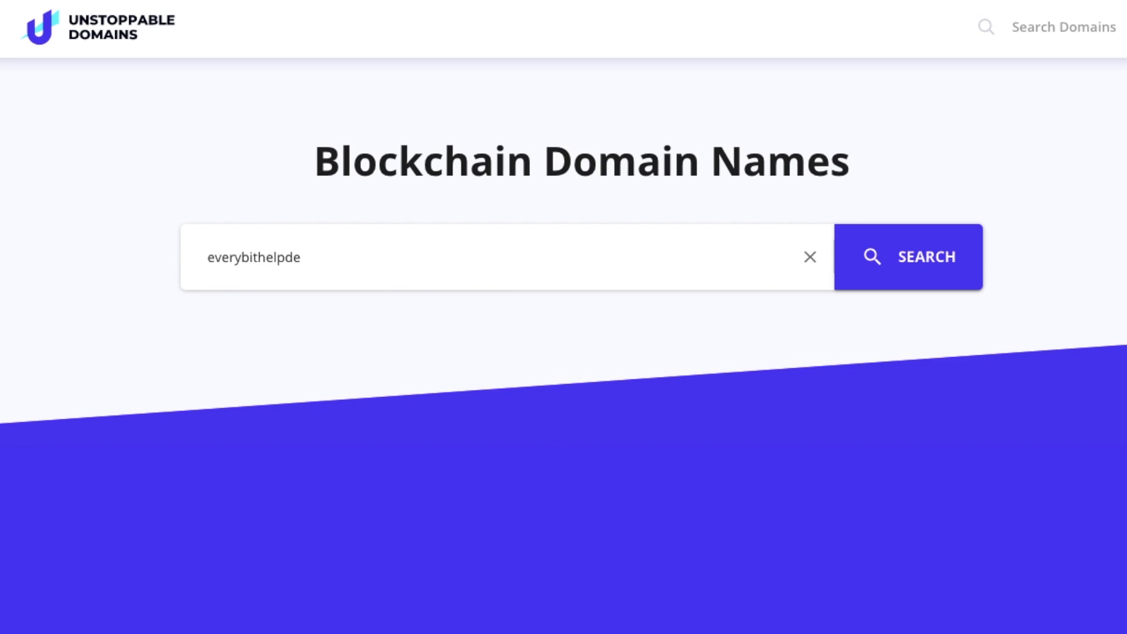
pyautogui.write('mo')
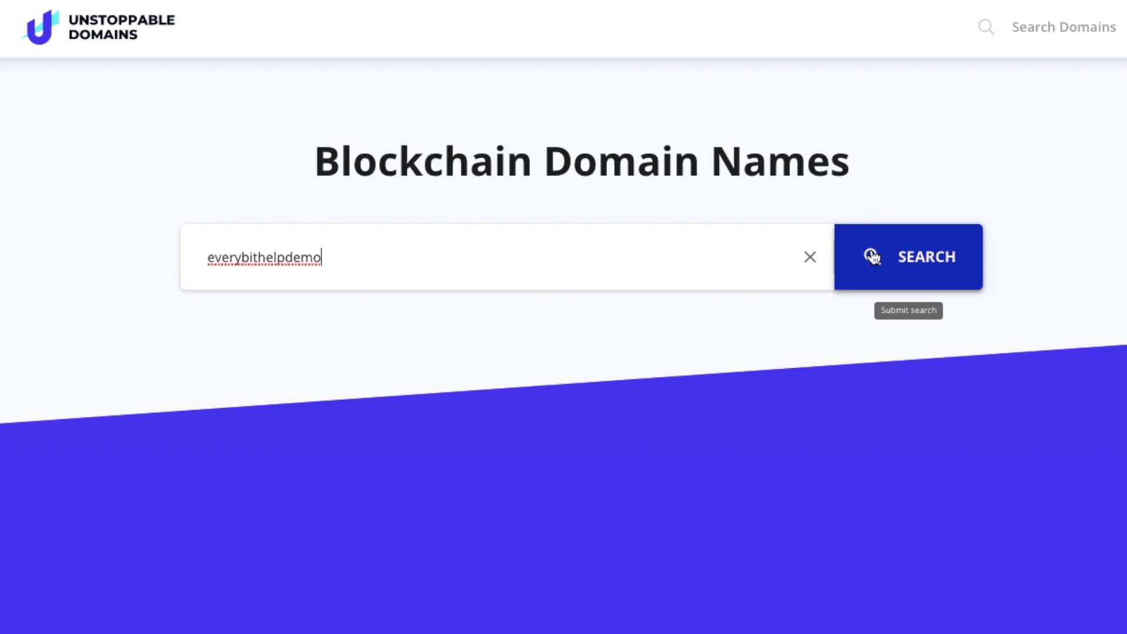
pyautogui.click(931, 256)
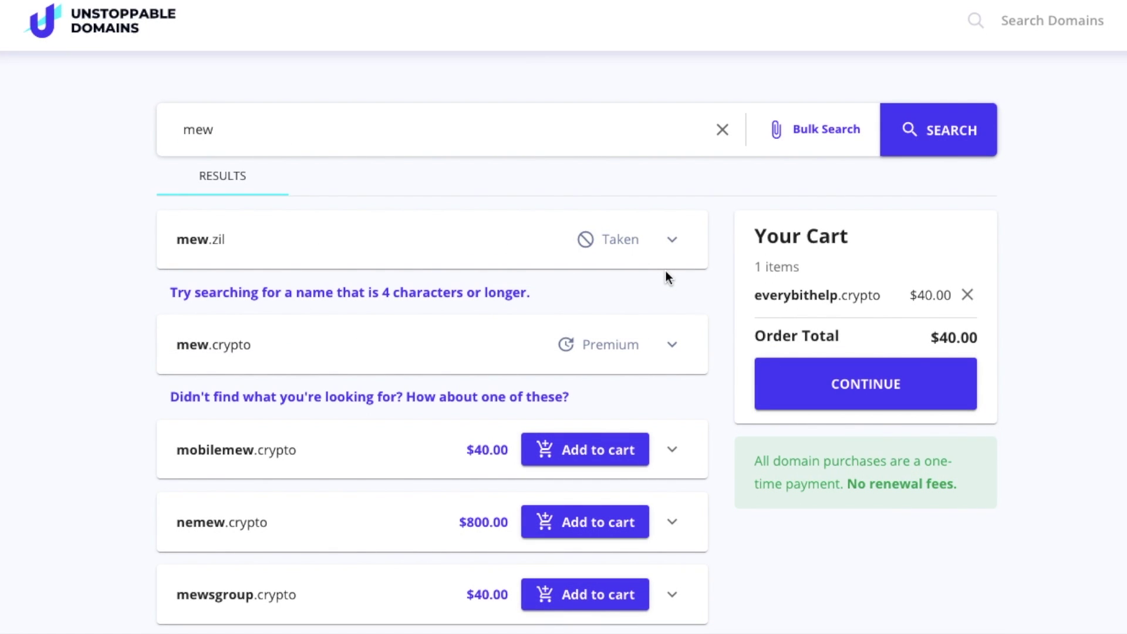
# Step: Expand and collapse the details of the taken mew.zil and premium mew.crypto results
pyautogui.click(672, 241)
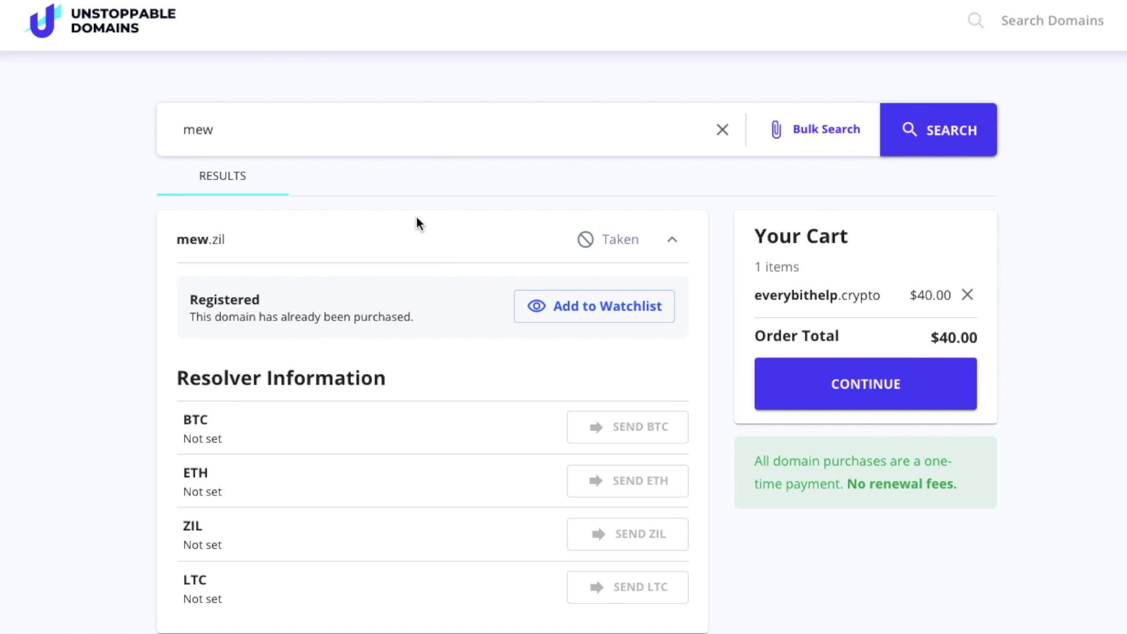
pyautogui.click(672, 241)
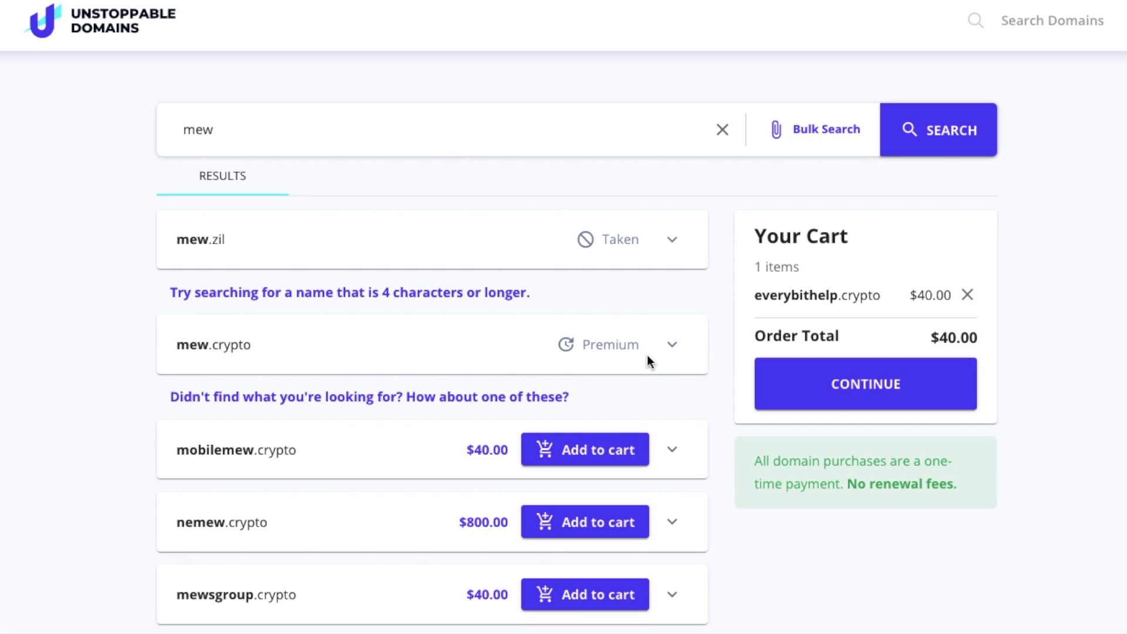
pyautogui.click(671, 346)
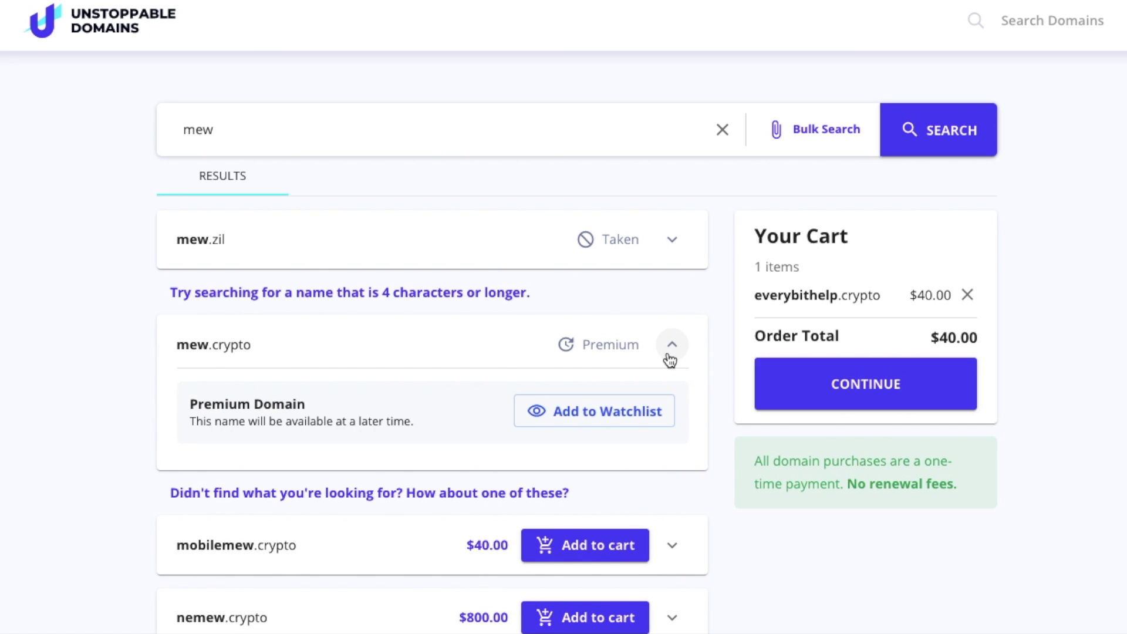
pyautogui.click(671, 346)
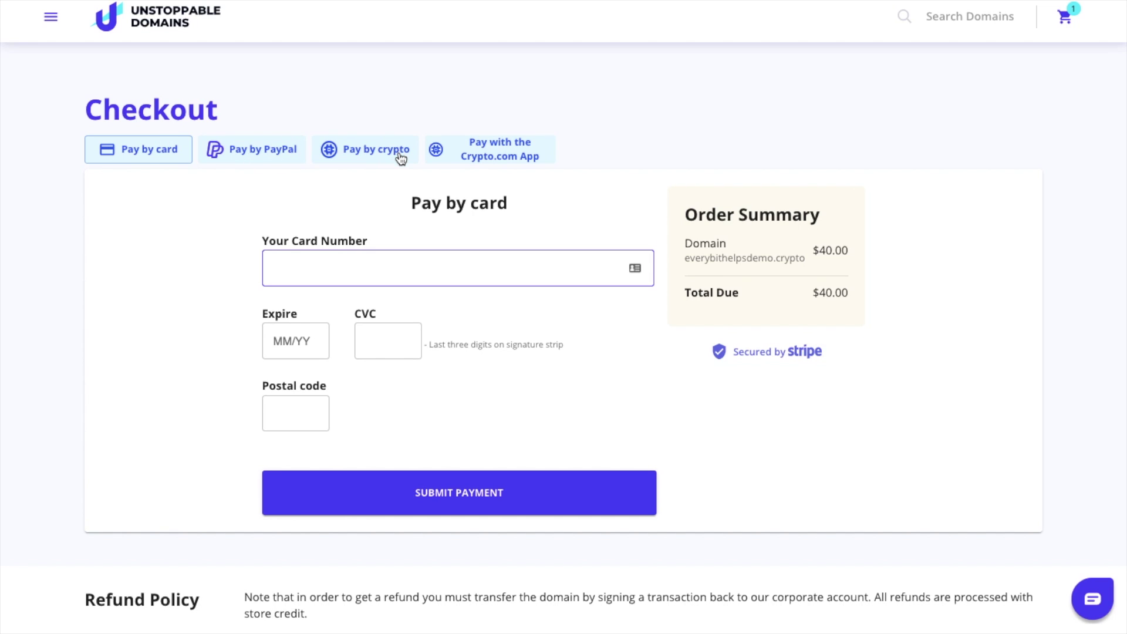
# Step: View the Crypto.com App payment option at checkout for everybithelpsdemo.crypto
pyautogui.click(532, 159)
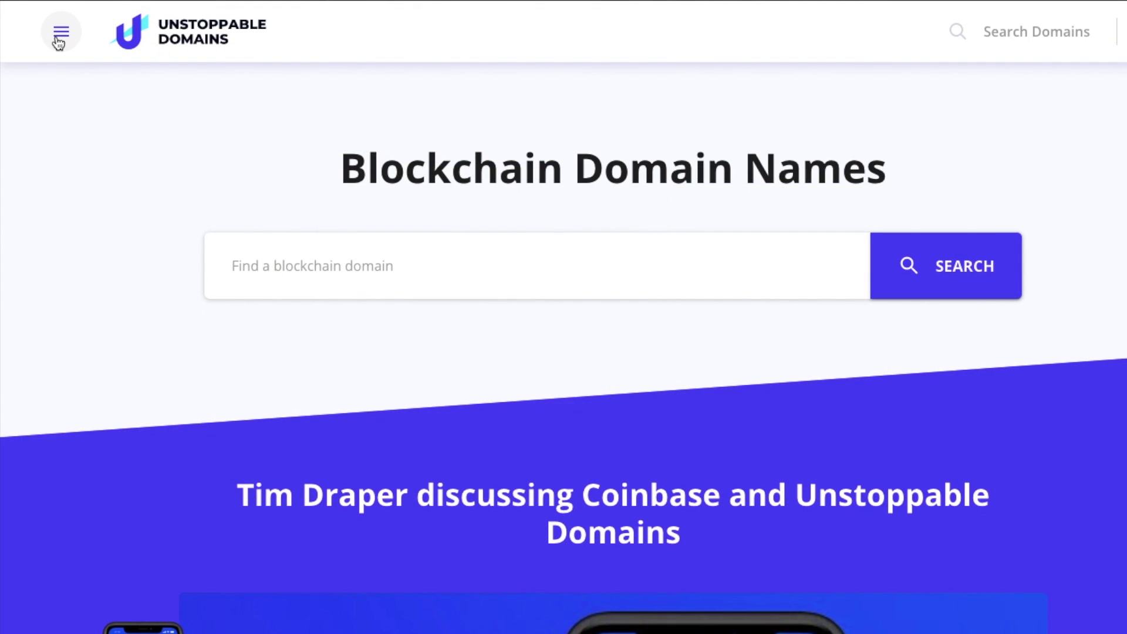
# Step: Go to My Domains through the site navigation menu
pyautogui.click(58, 35)
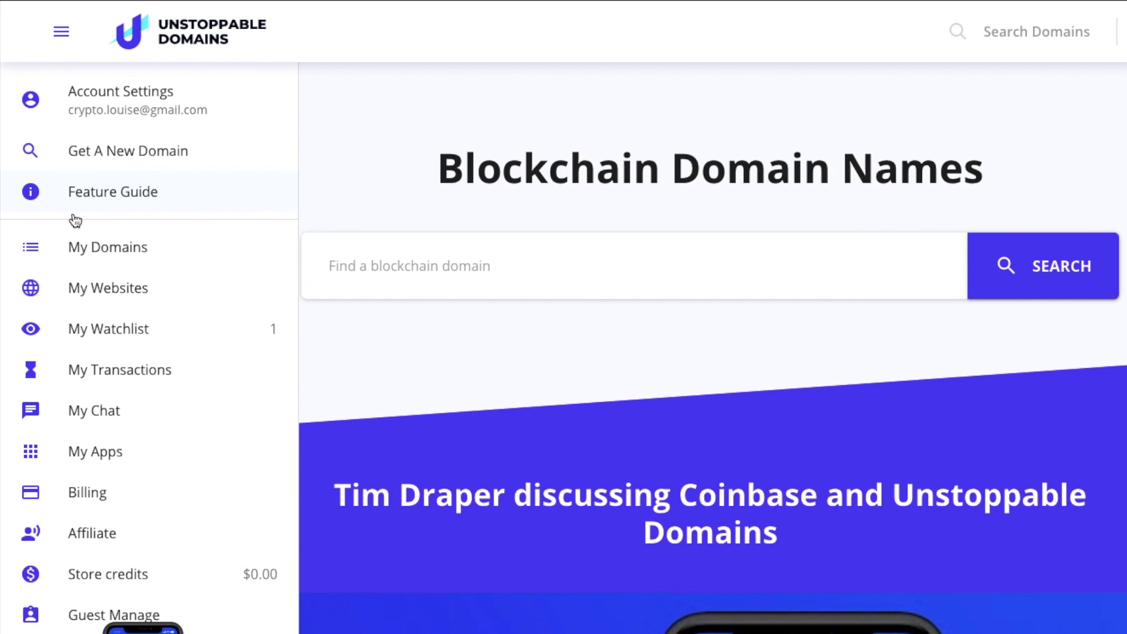
pyautogui.click(100, 252)
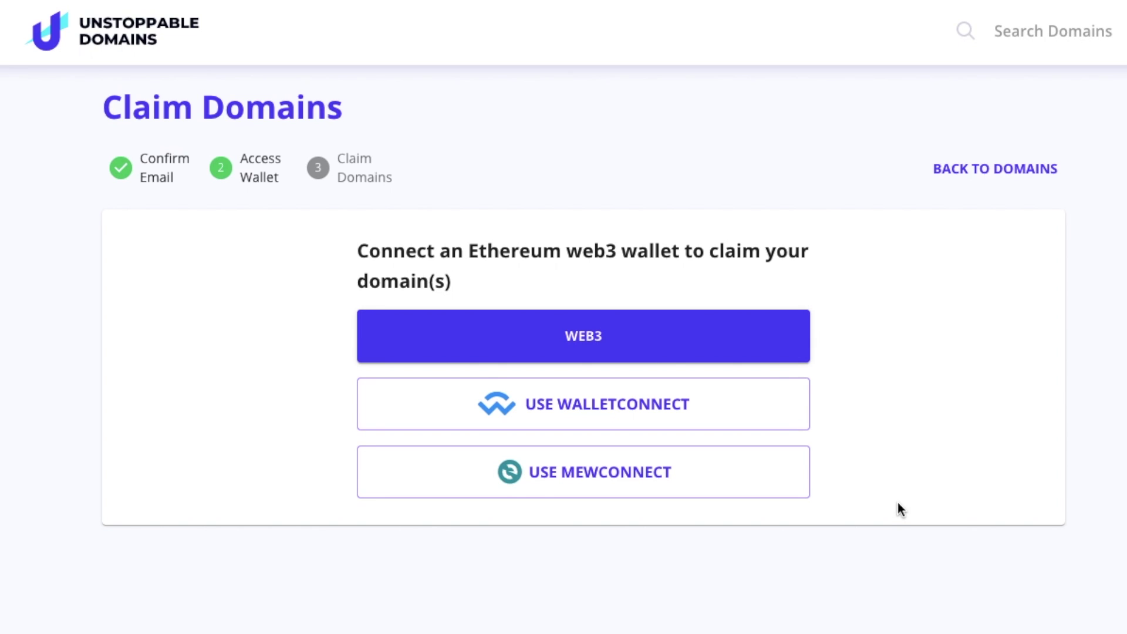
# Step: Connect a browser web3 wallet on the Claim Domains page
pyautogui.click(696, 350)
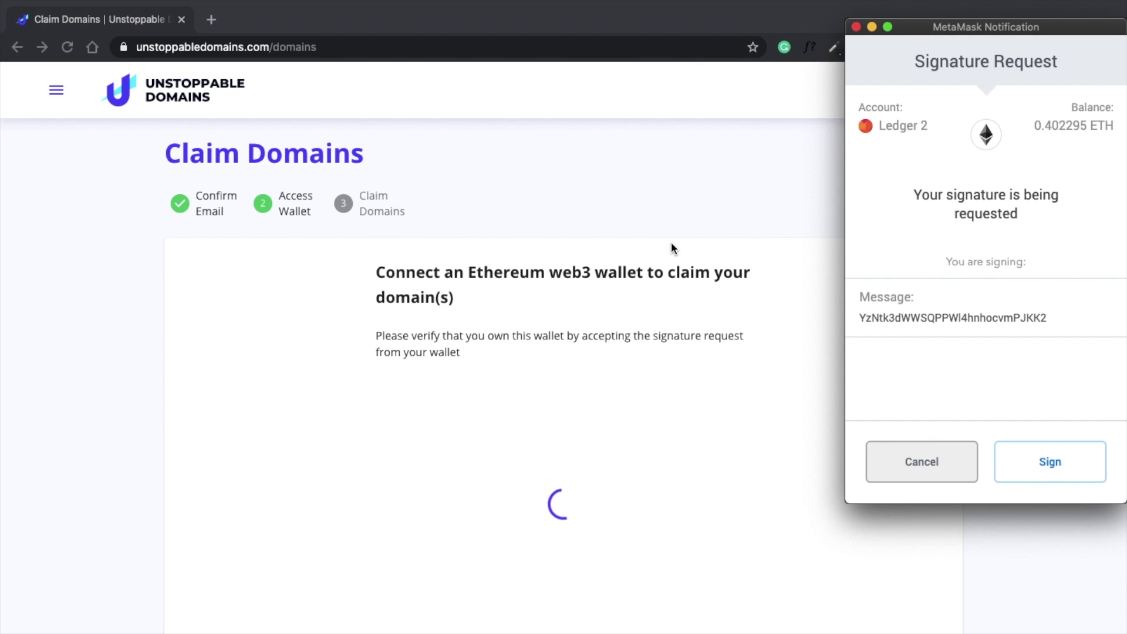
# Step: Sign the MetaMask ownership message and confirm the irreversible claim of everybithelps.crypto
pyautogui.click(1061, 466)
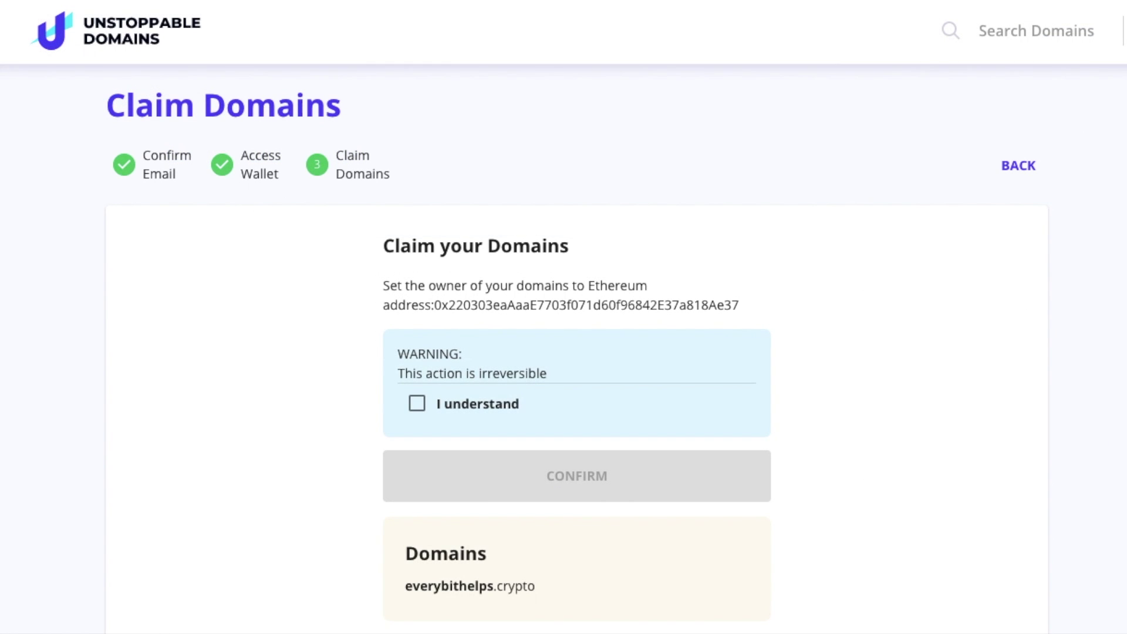
pyautogui.click(420, 408)
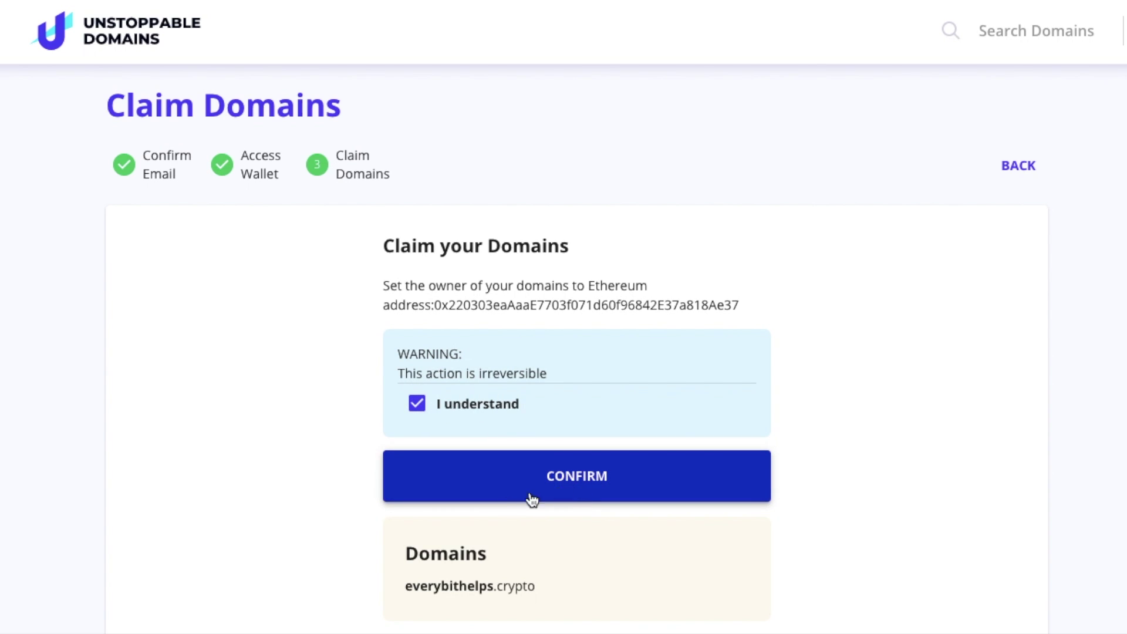
pyautogui.click(641, 477)
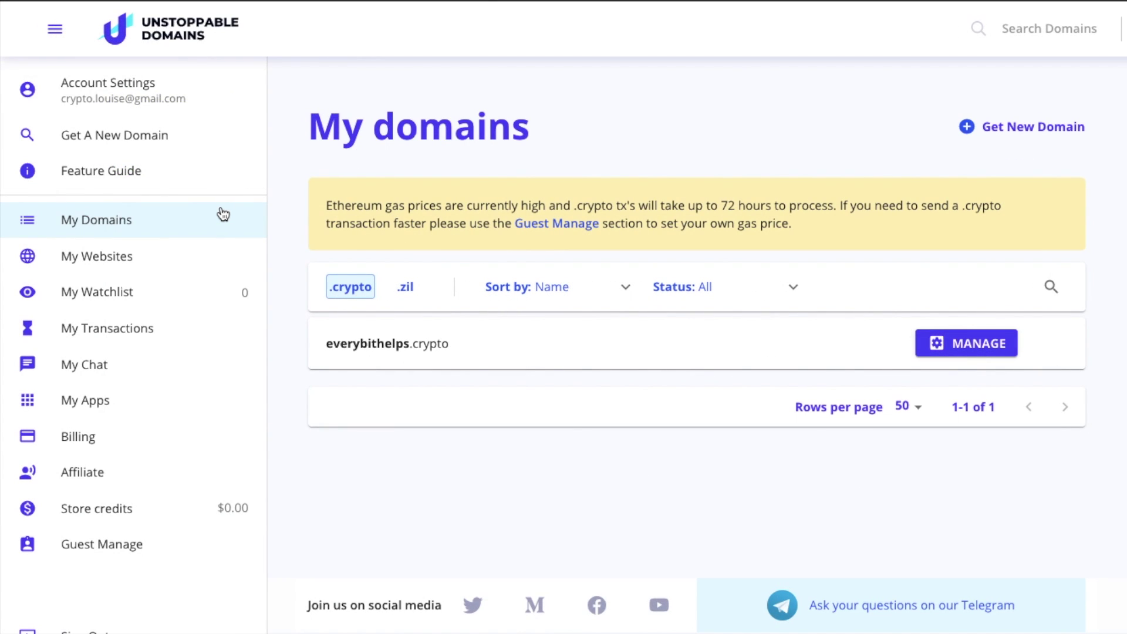
# Step: Check My Transactions and Guest Manage, then open everybithelps.crypto's management settings
pyautogui.click(146, 332)
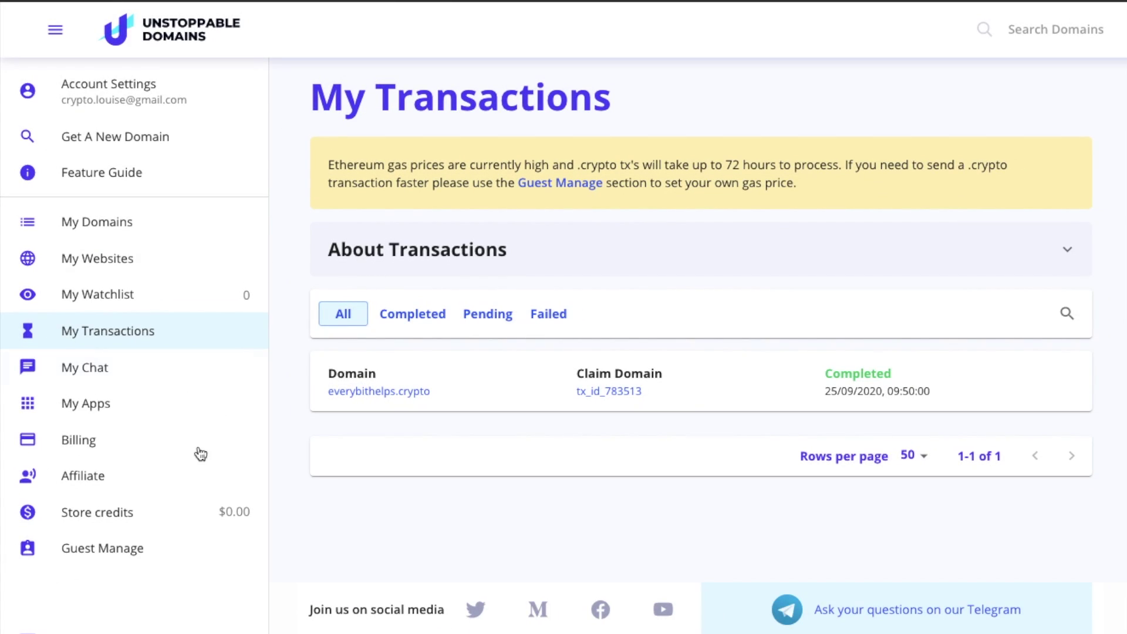
pyautogui.click(135, 553)
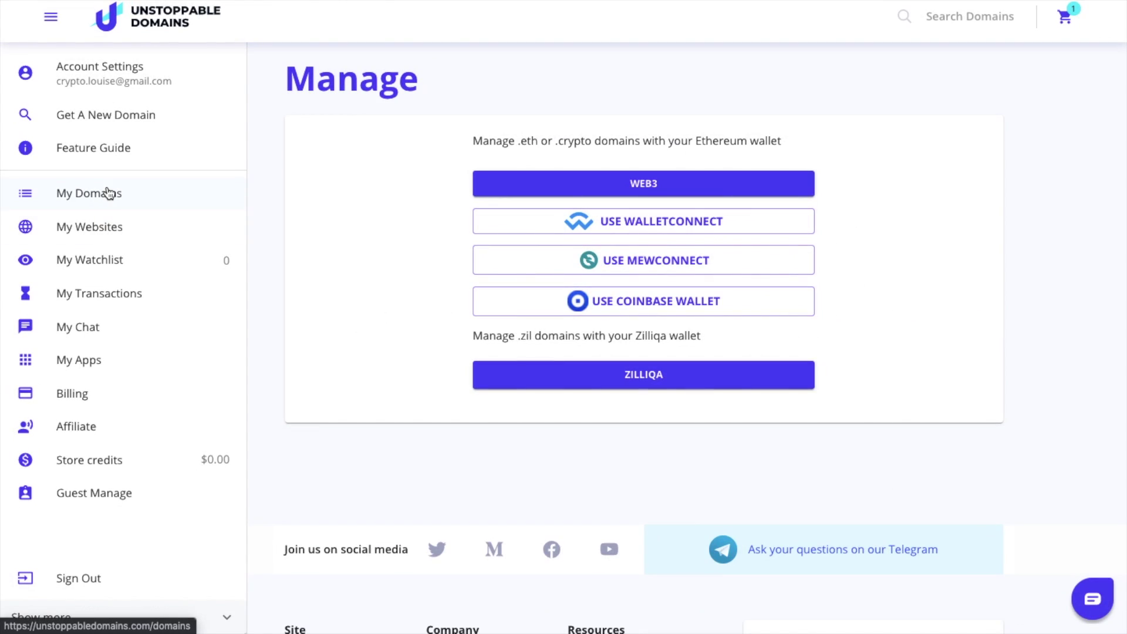
pyautogui.click(106, 187)
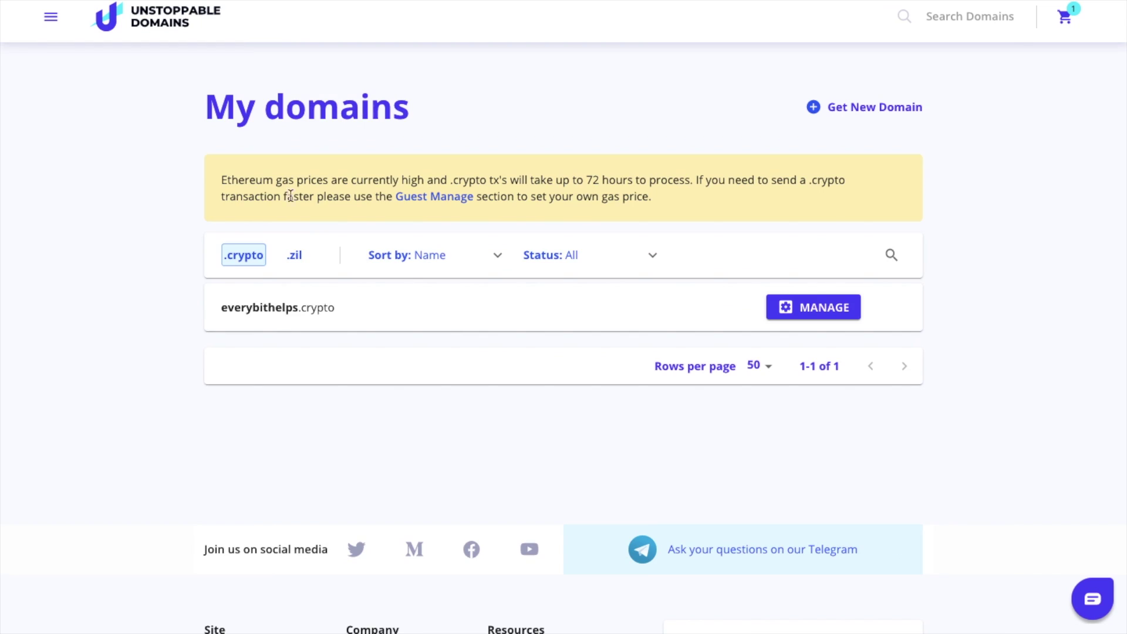
pyautogui.click(805, 311)
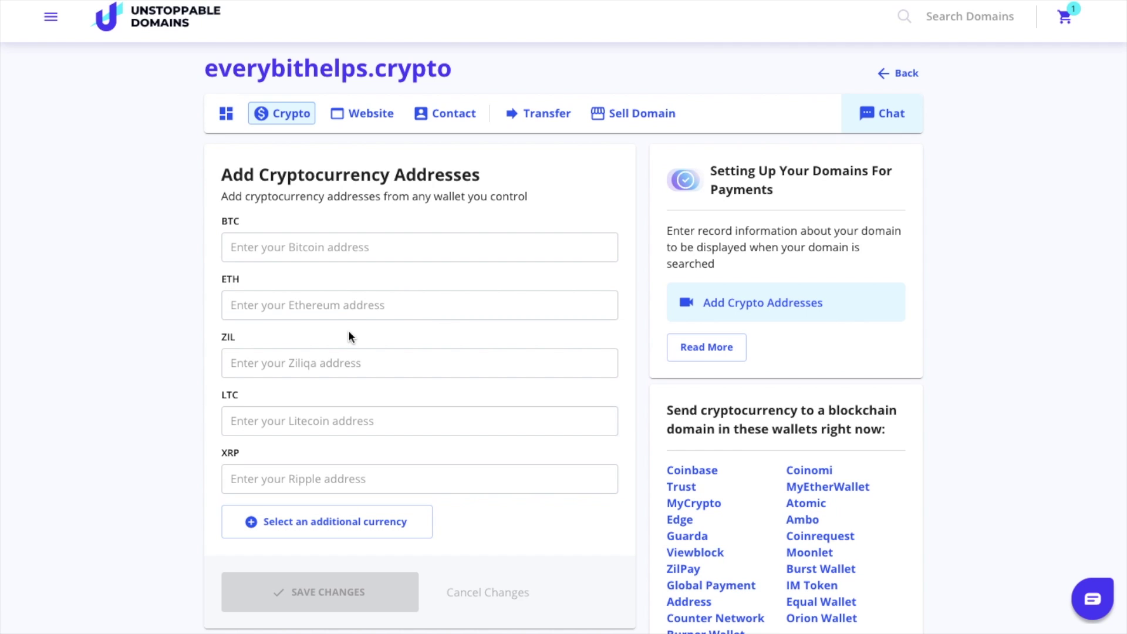
pyautogui.scroll(-1, 395, 446)
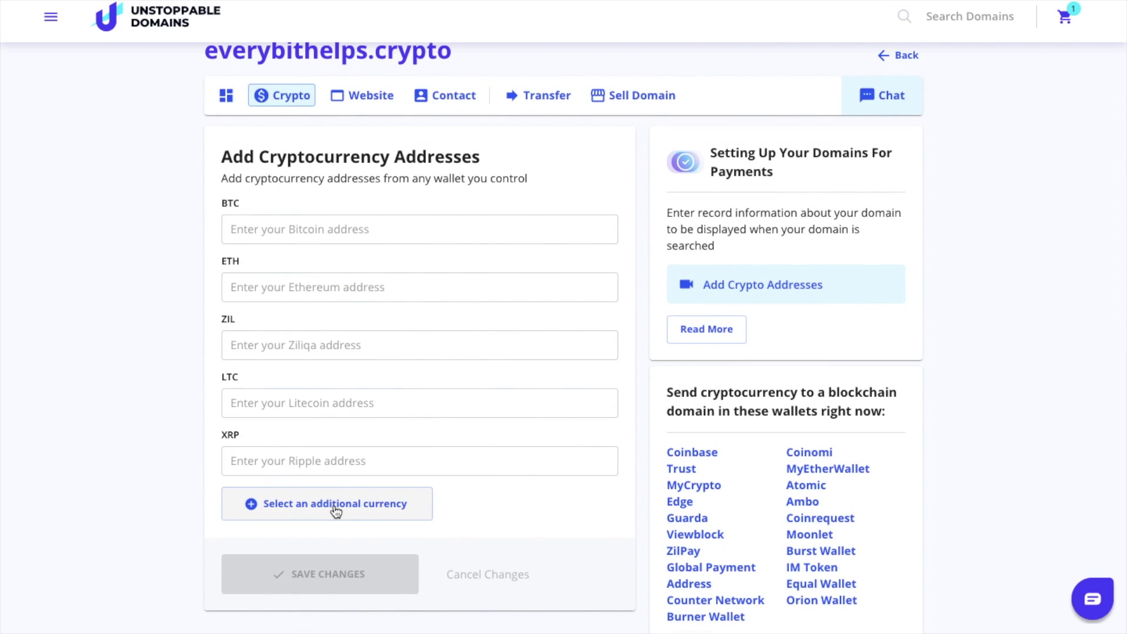
pyautogui.click(333, 505)
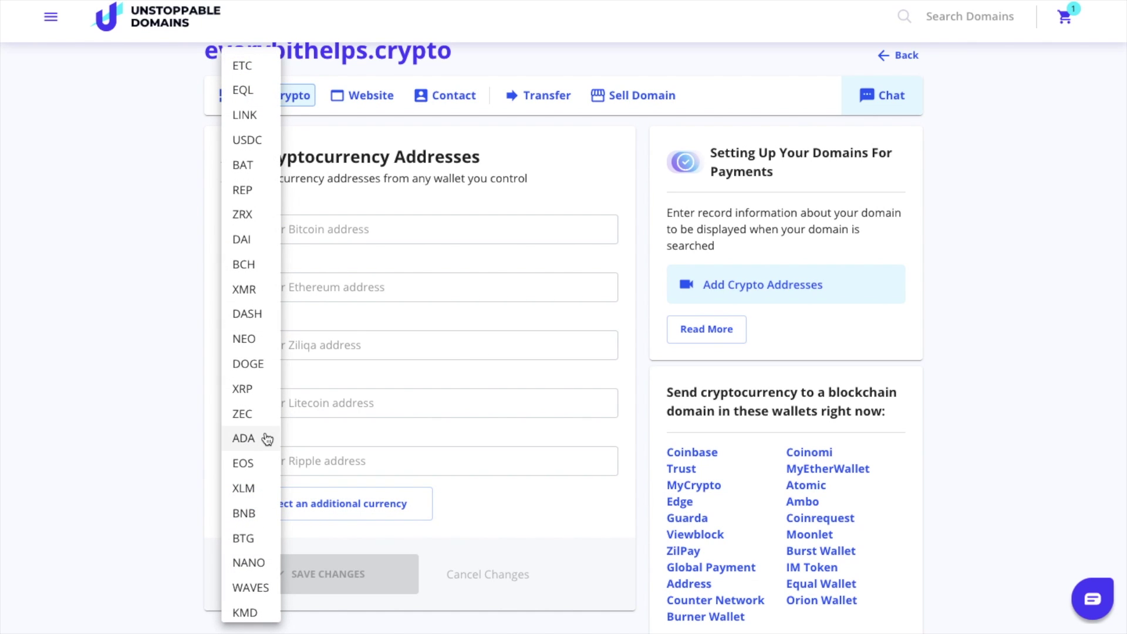
pyautogui.scroll(-7, 267, 438)
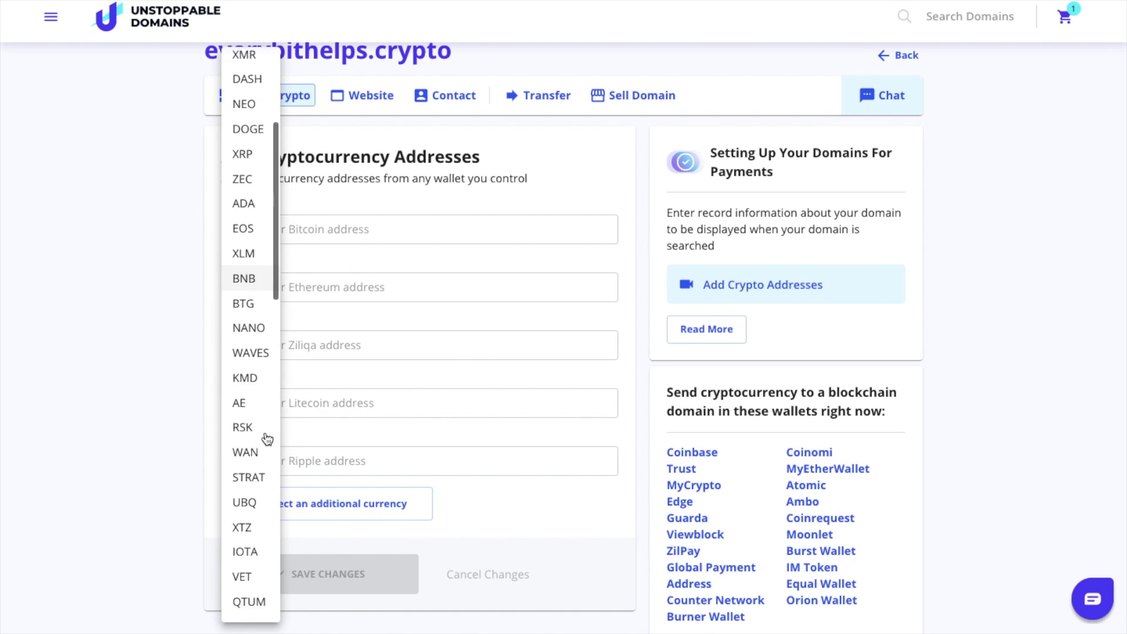
pyautogui.scroll(-12, 267, 438)
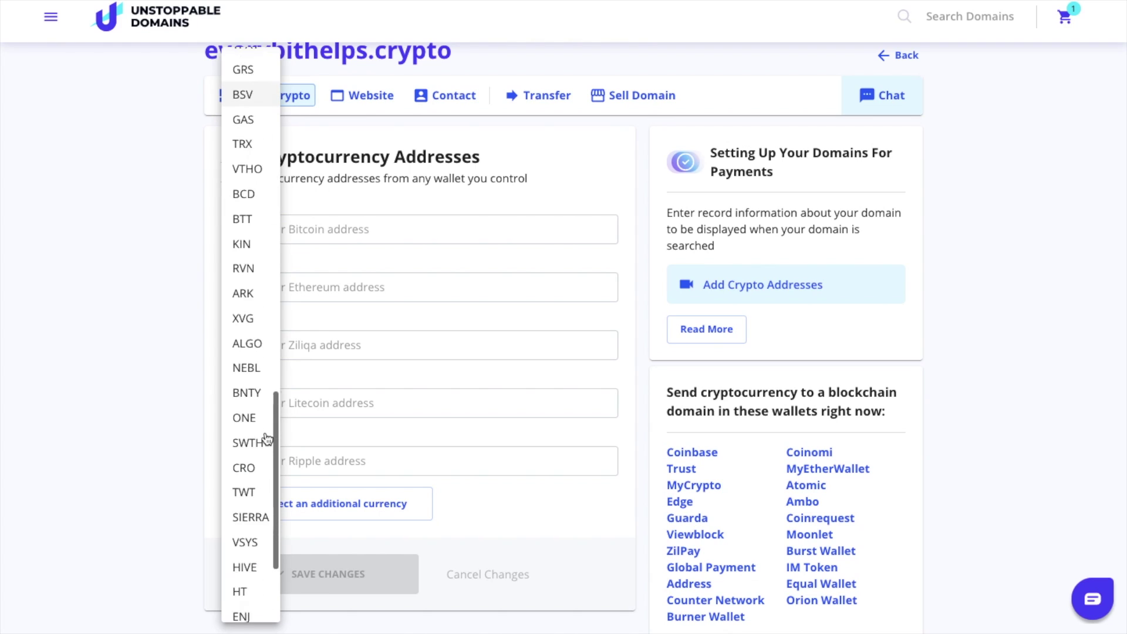
pyautogui.click(403, 386)
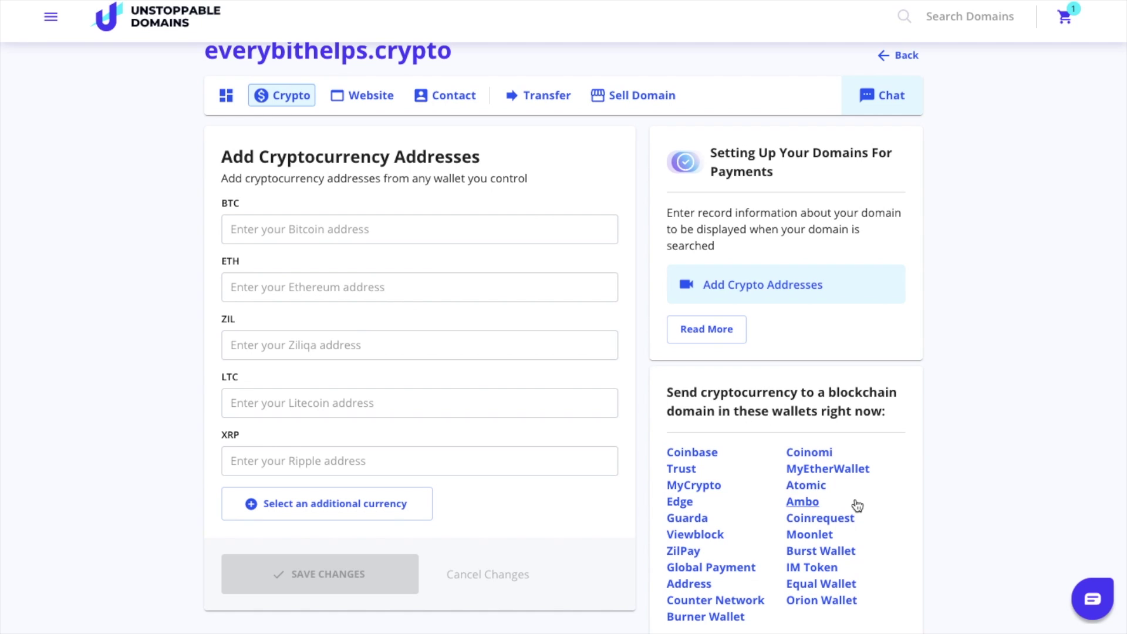
pyautogui.scroll(-1, 856, 504)
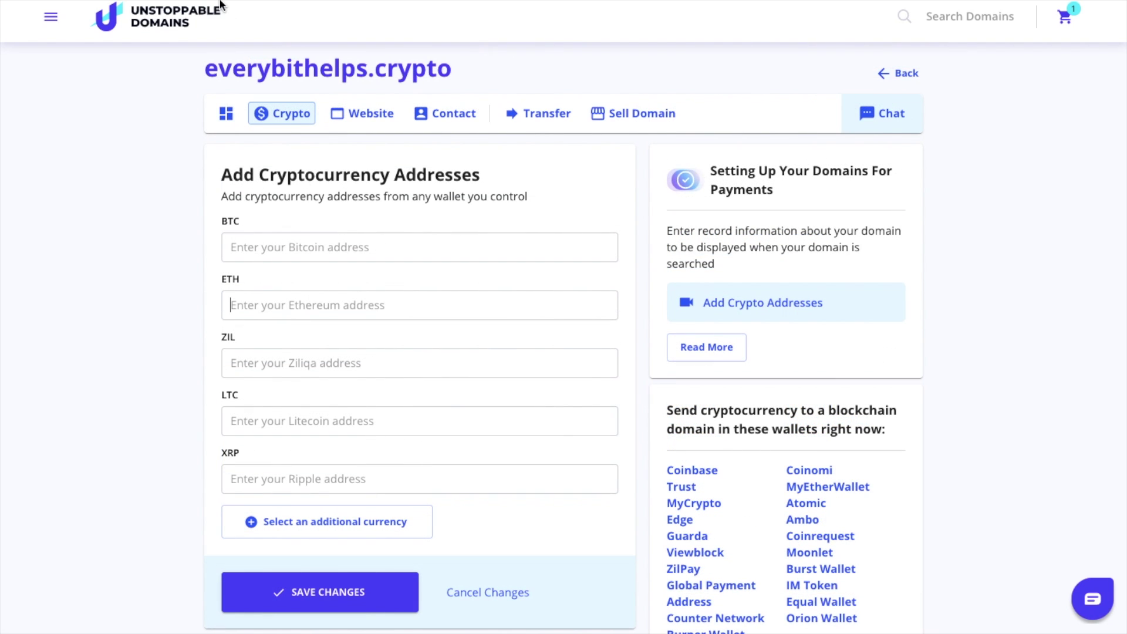
# Step: Paste the Ethereum wallet address into everybithelps.crypto's ETH field
pyautogui.write('0x220303eaAaaE7703f071d60f96842E37a818Ae37')
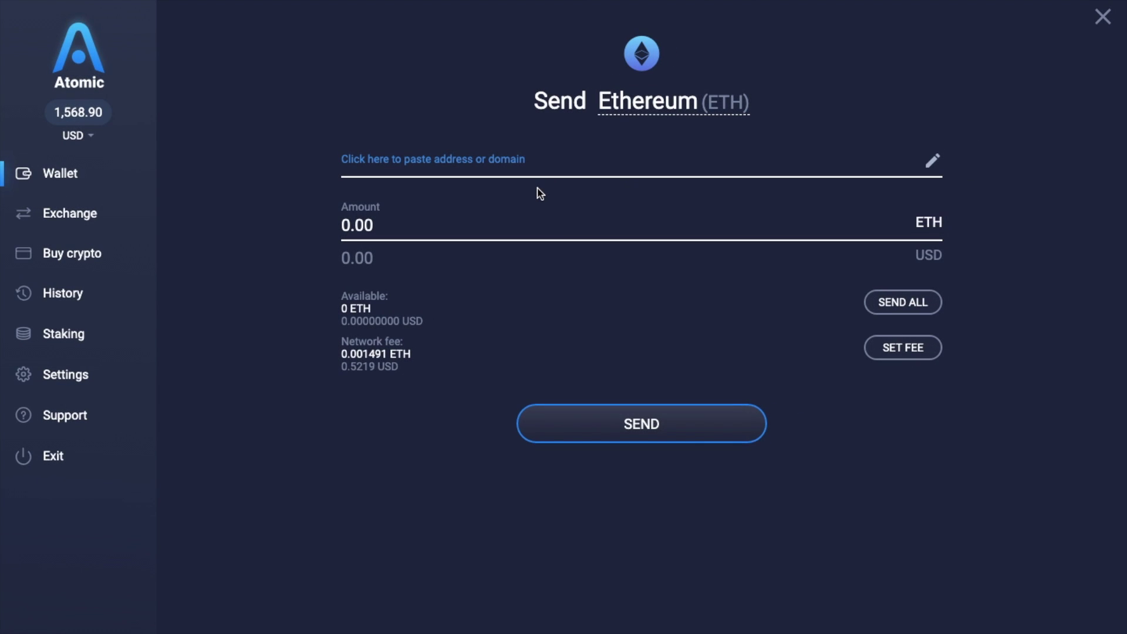
# Step: Enter everybithelps.crypto as the recipient in Atomic Wallet's Send Ethereum form
pyautogui.click(932, 161)
pyautogui.write('everybithelps.crypto')
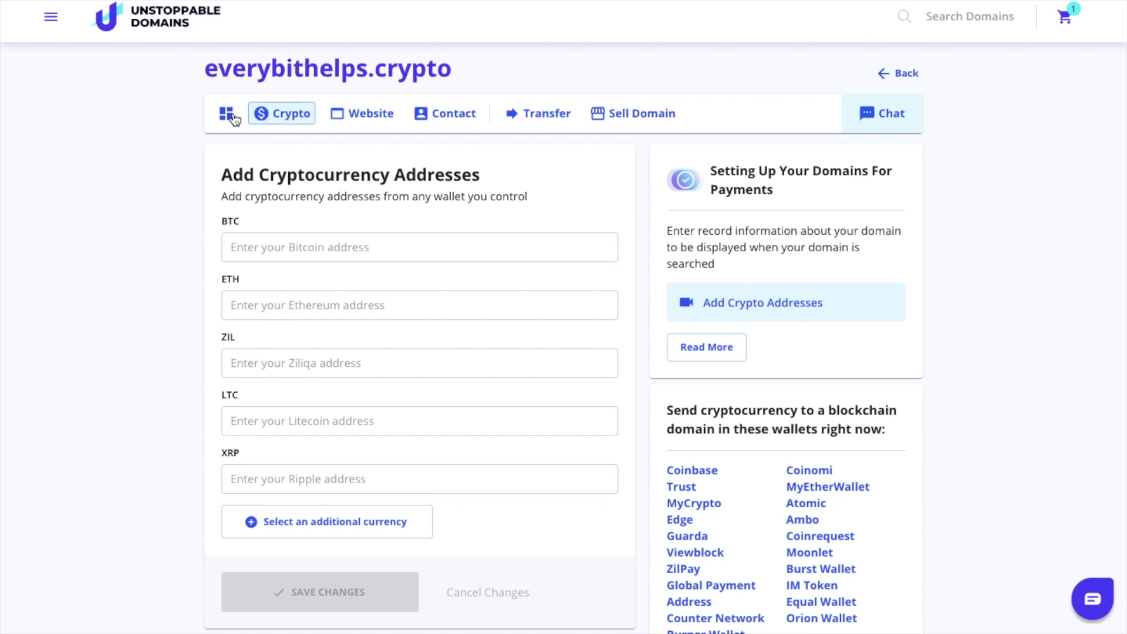
# Step: Switch to the everybithelps.crypto overview dashboard, look over its cards, and open Transfer Domain
pyautogui.click(227, 115)
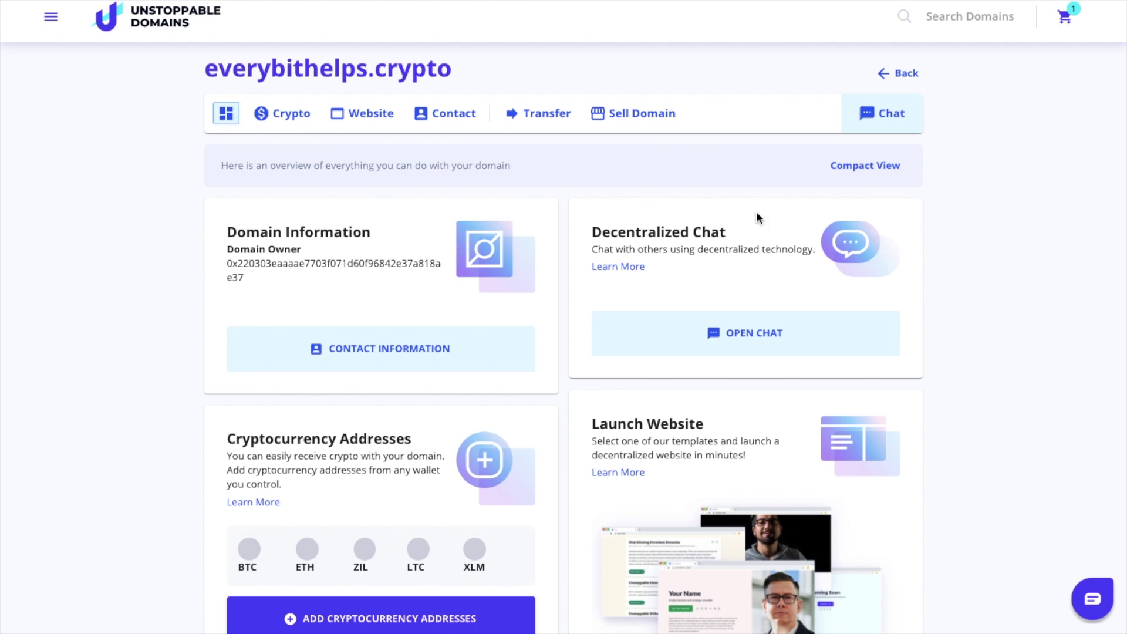
pyautogui.scroll(-4, 740, 236)
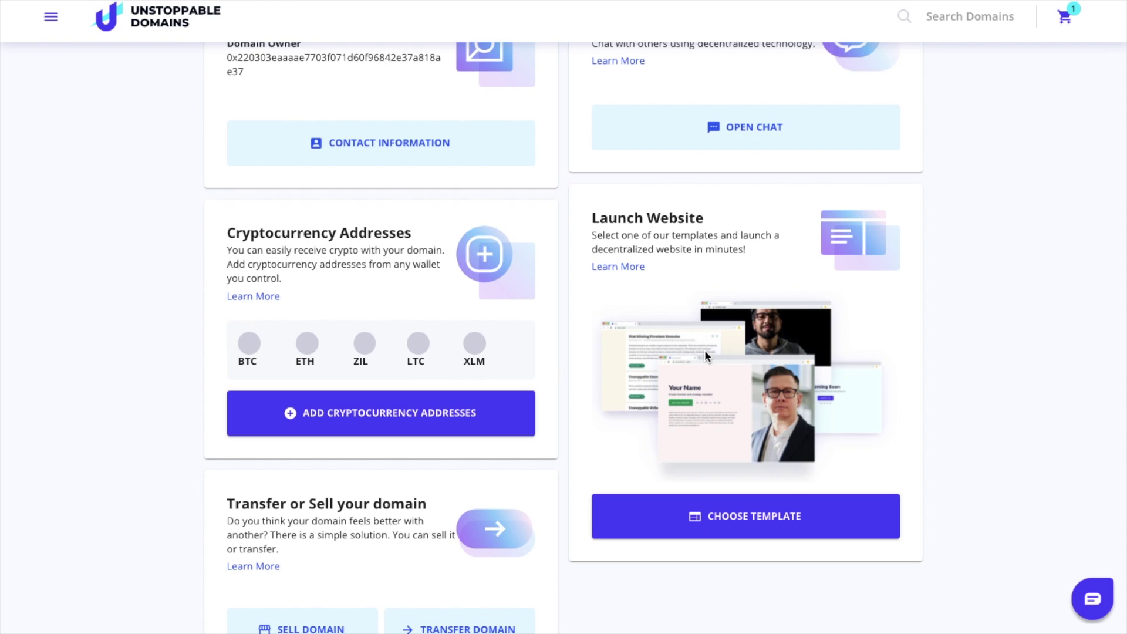
pyautogui.scroll(-2, 705, 350)
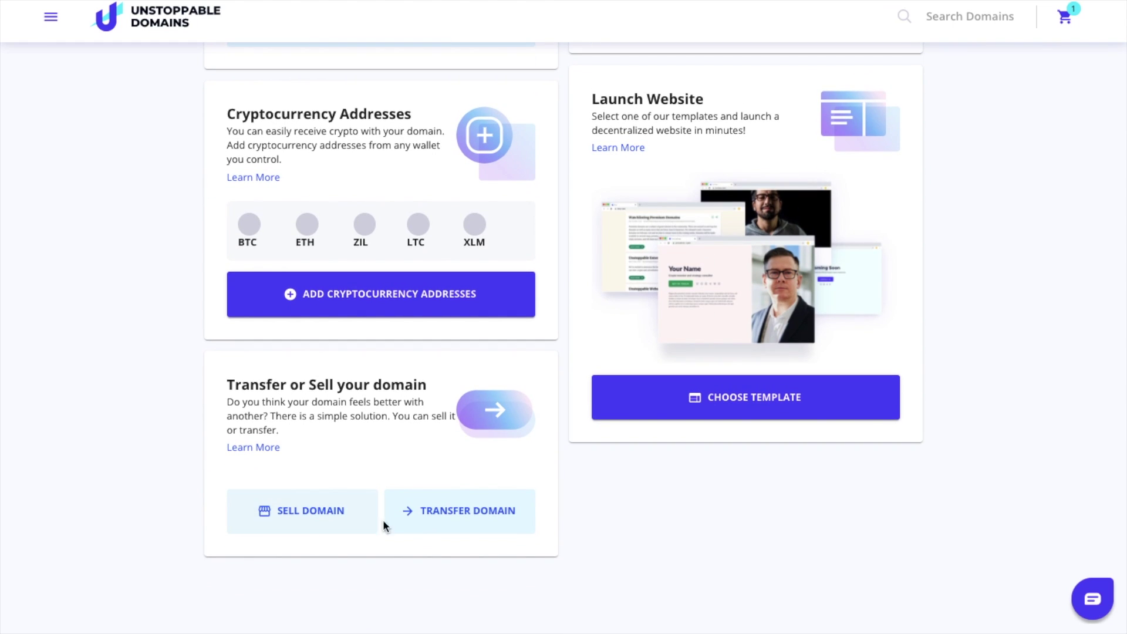
pyautogui.click(430, 523)
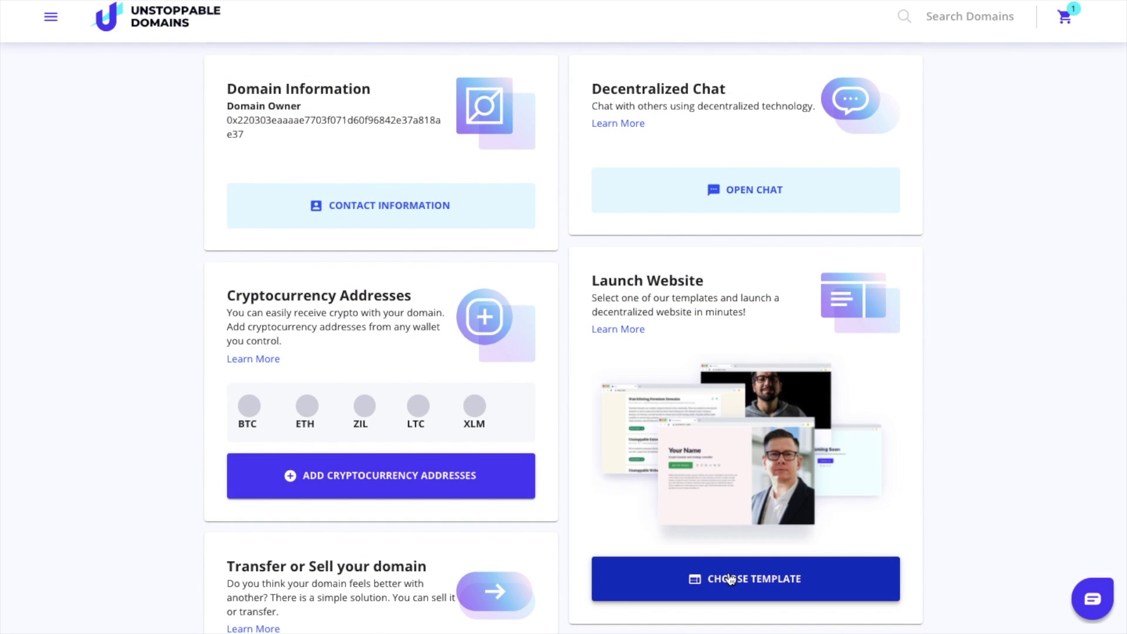
# Step: Browse everybithelps.crypto's website templates and IPFS hosting section, then load myetherwallet.crypto in a new tab
pyautogui.click(729, 578)
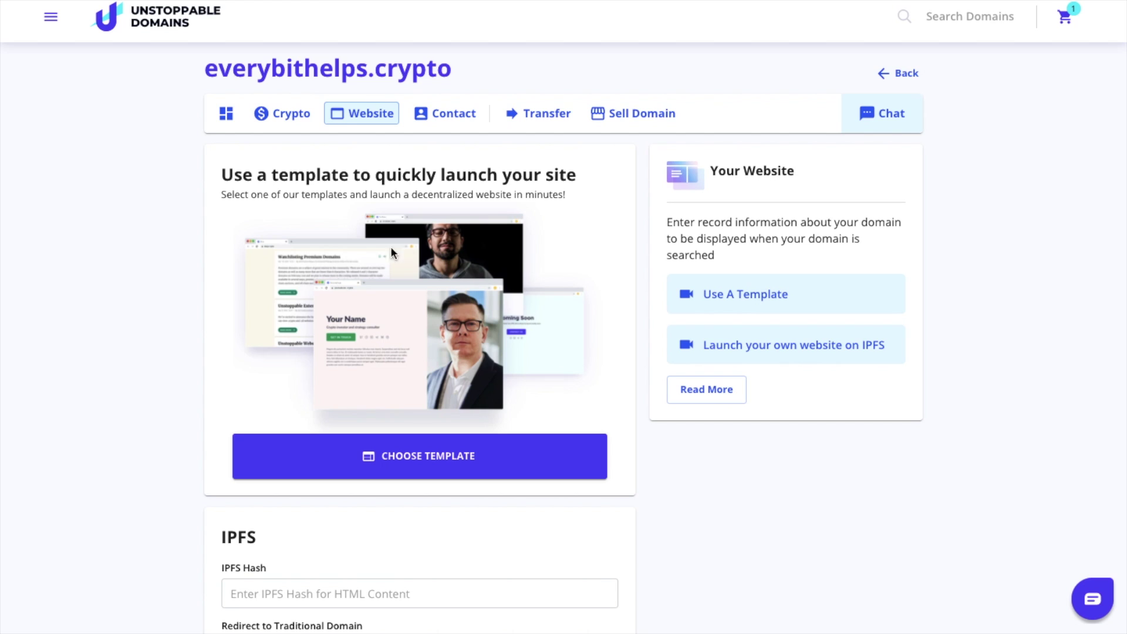
pyautogui.click(489, 457)
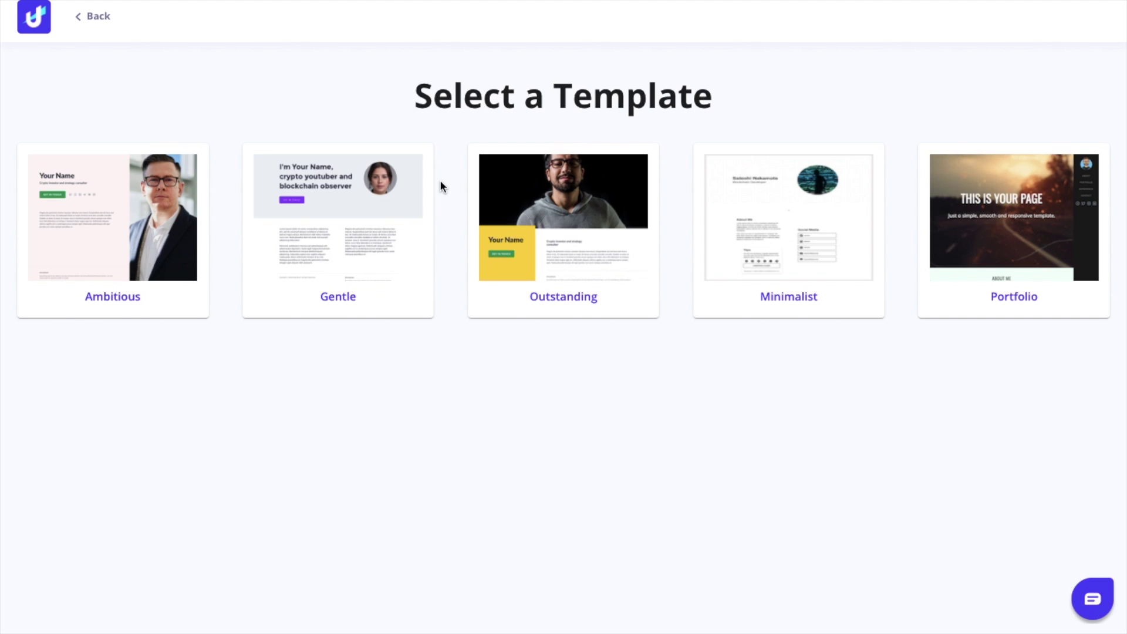
pyautogui.press('Escape')
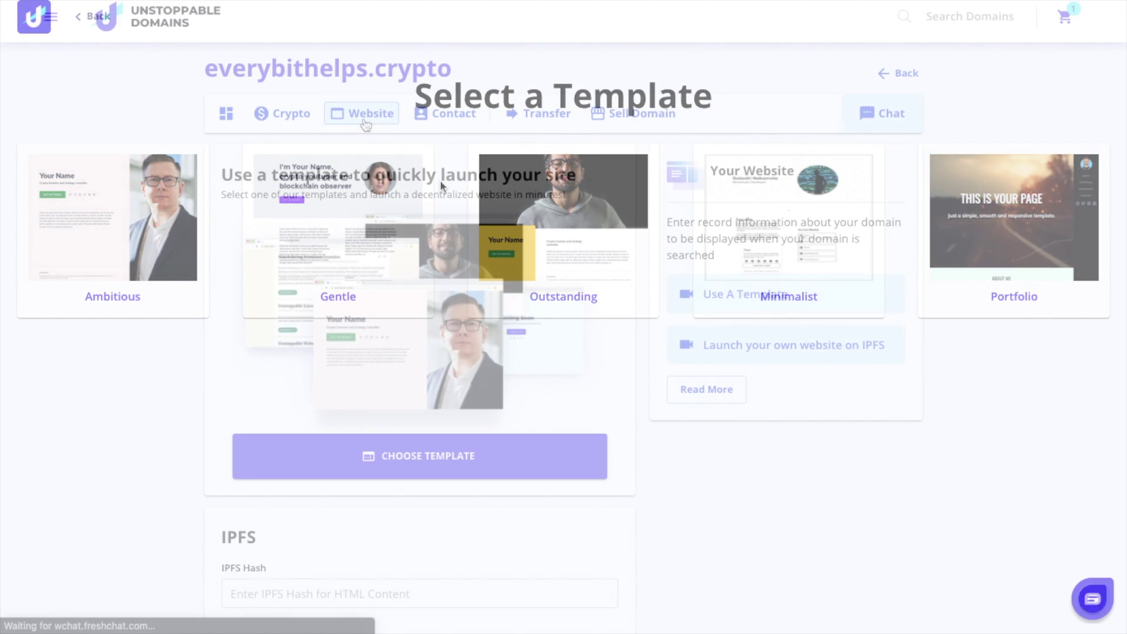
pyautogui.scroll(-5, 480, 340)
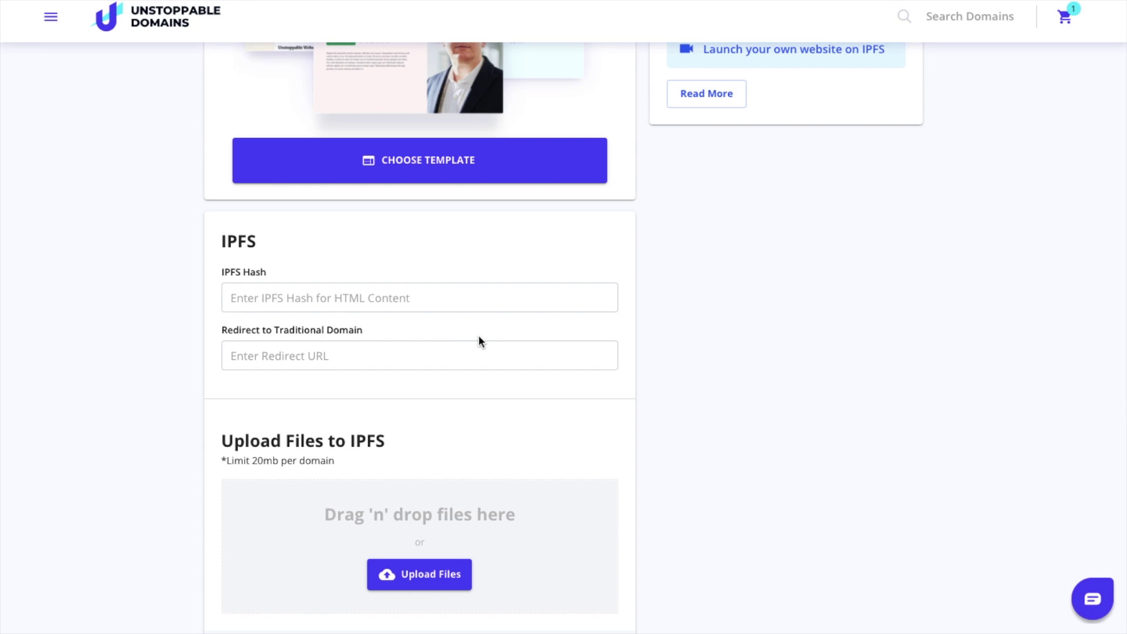
pyautogui.scroll(-3, 462, 337)
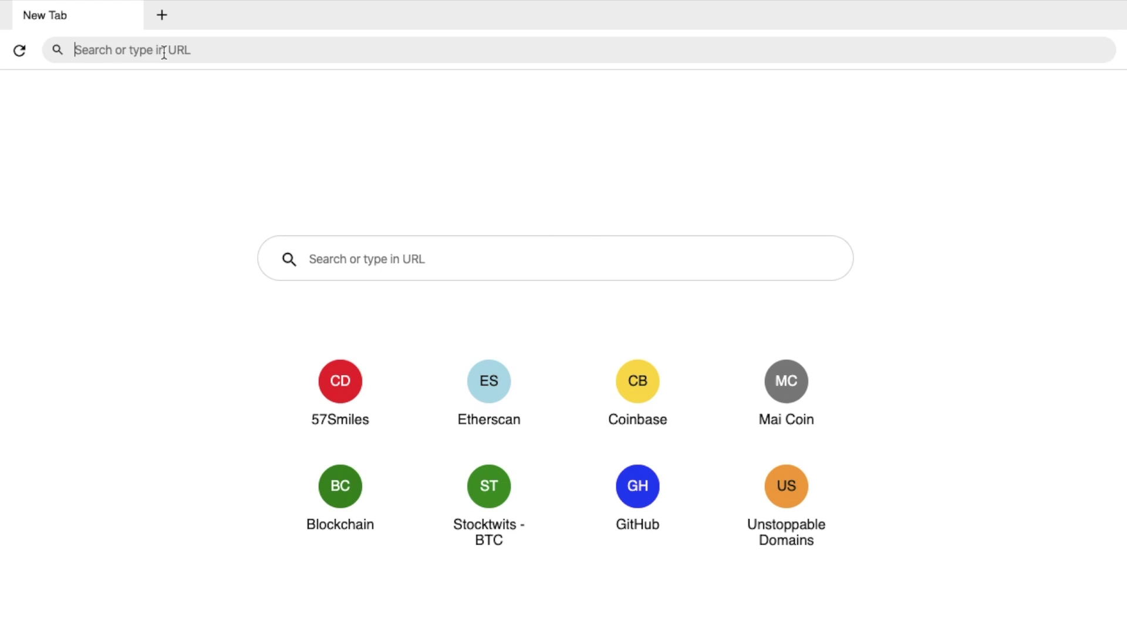
pyautogui.write('myetherwallet.crypto')
pyautogui.press('Return')
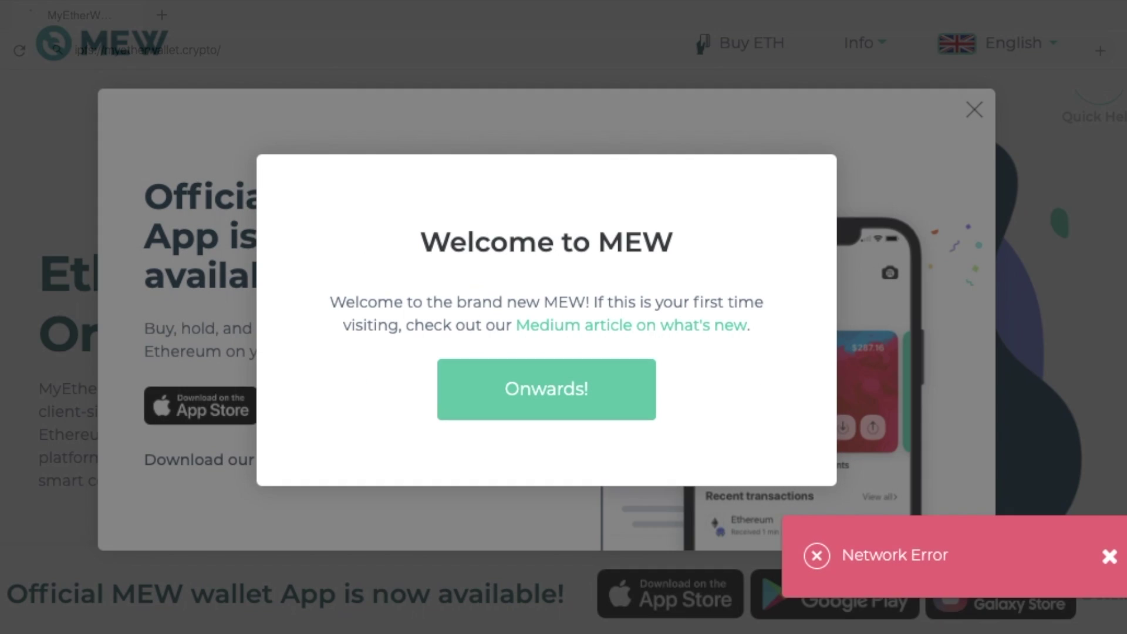